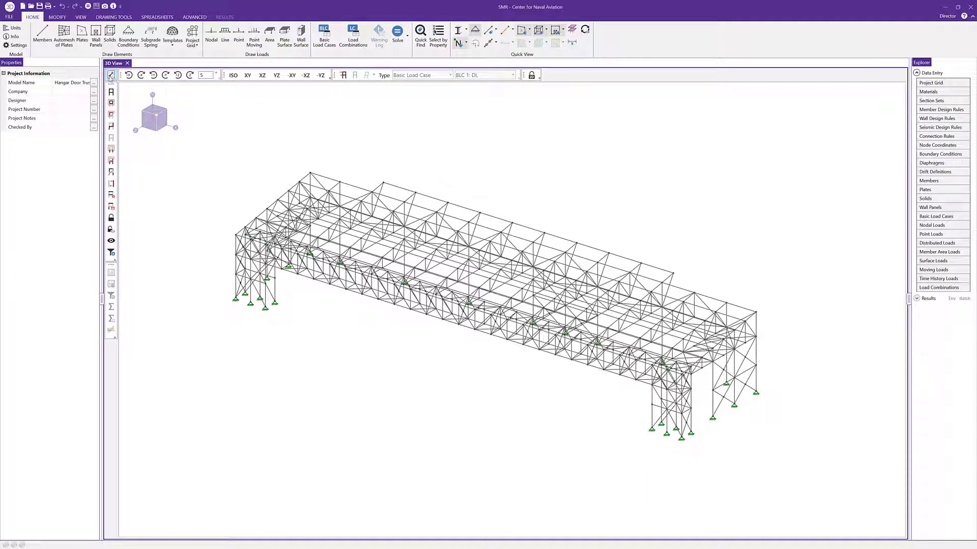
Create a new custom bin in the Bin Library and label it Modeling
click(111, 75)
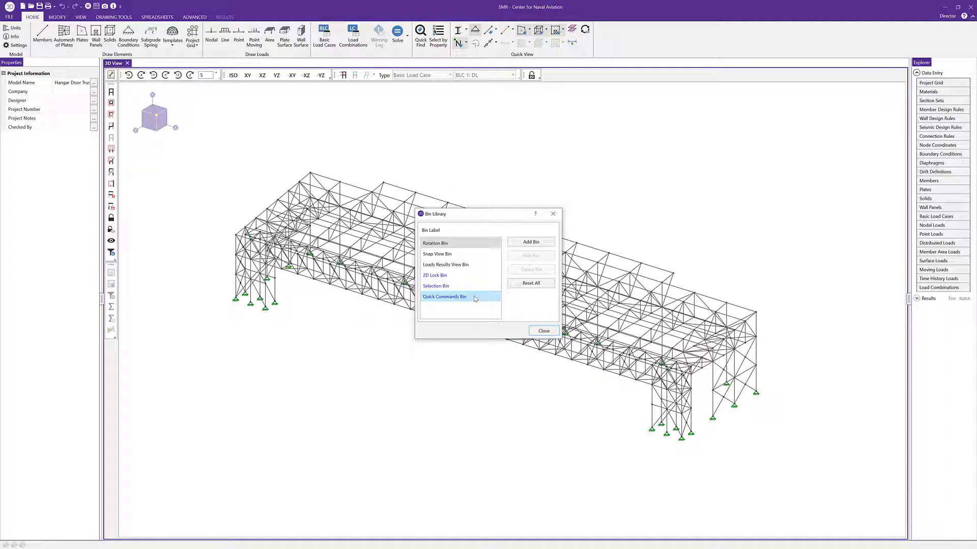
click(474, 297)
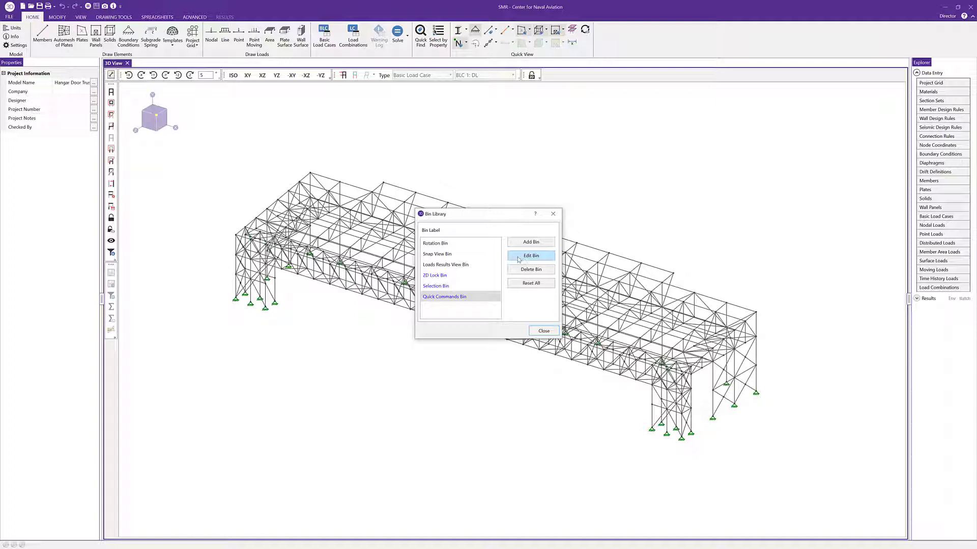
mouse_move(493, 248)
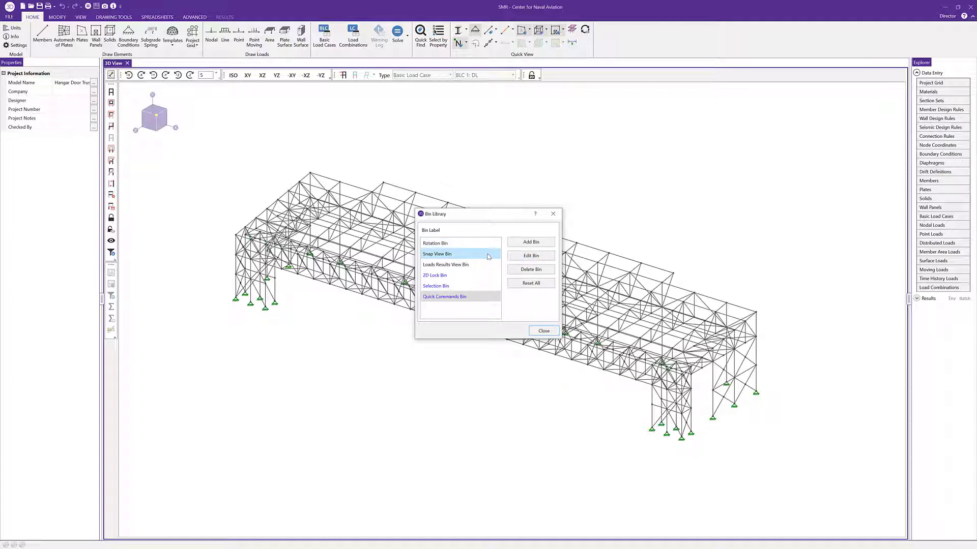
click(526, 244)
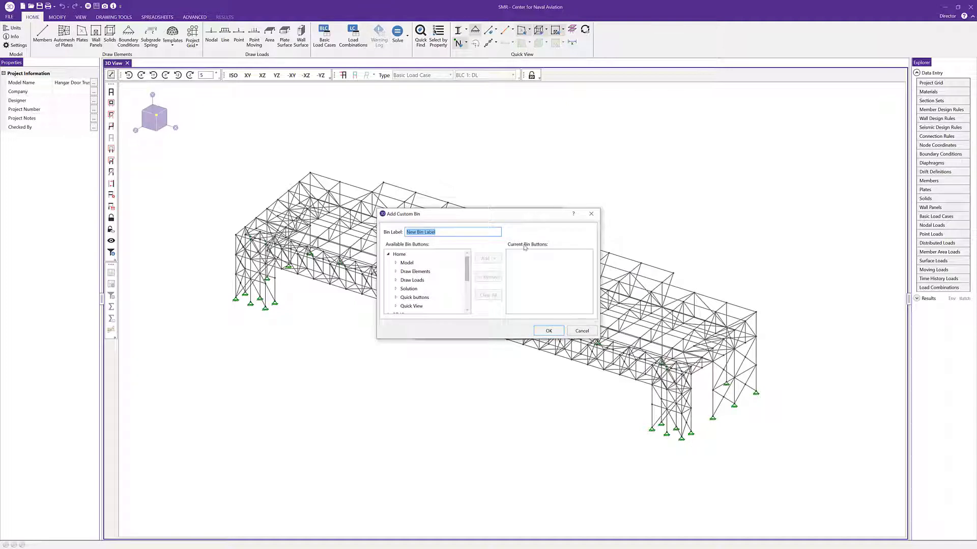
text(Modeling)
Browse the available bin button categories, including Model, Draw Elements, 3D View, Drawing Tools, Spreadsheets and Advanced
scroll(467, 270, down, 2)
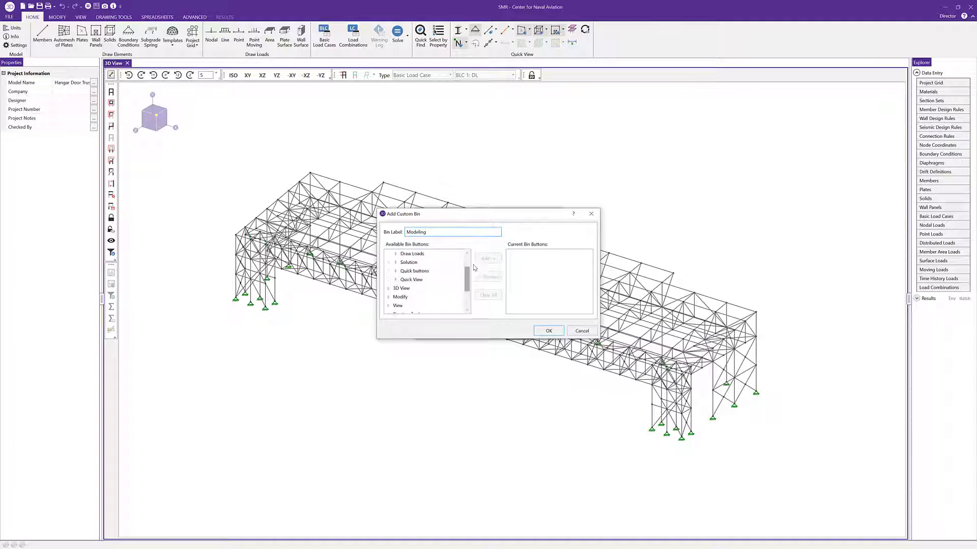
scroll(458, 270, up, 3)
click(395, 263)
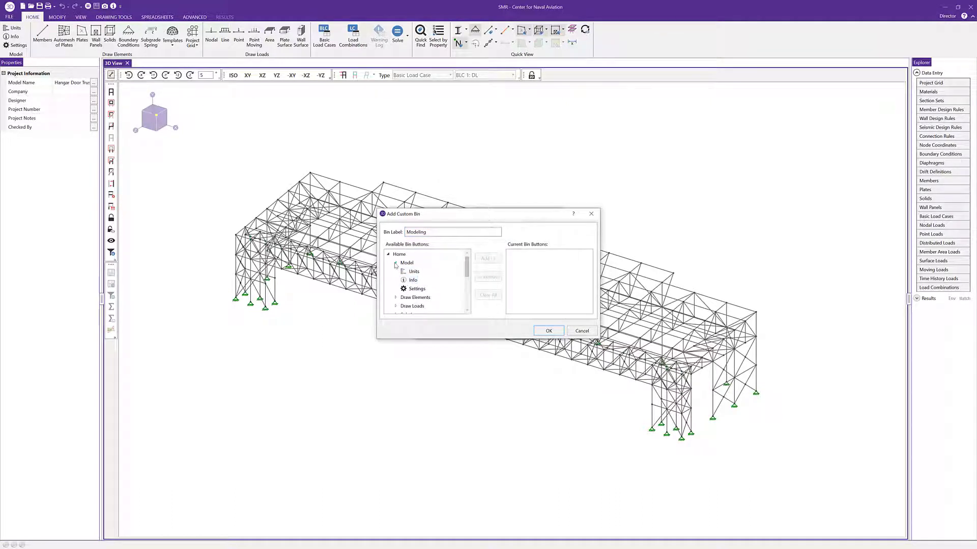
click(395, 263)
click(396, 272)
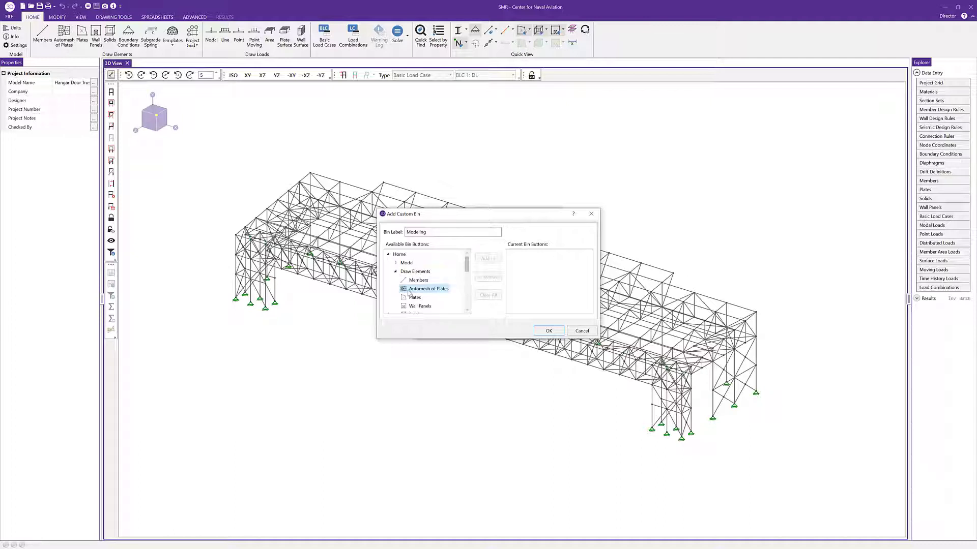
scroll(409, 293, down, 2)
scroll(407, 287, up, 2)
click(396, 271)
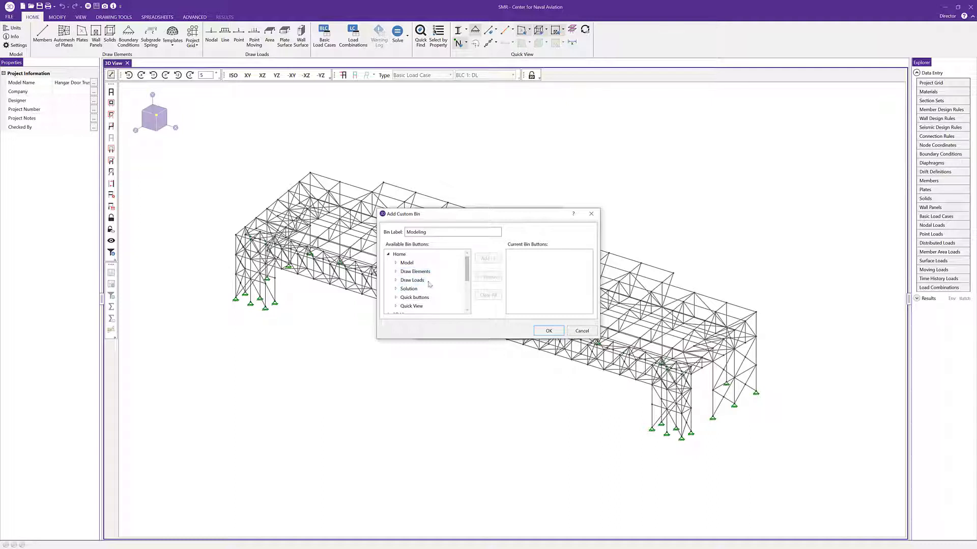
scroll(422, 287, down, 4)
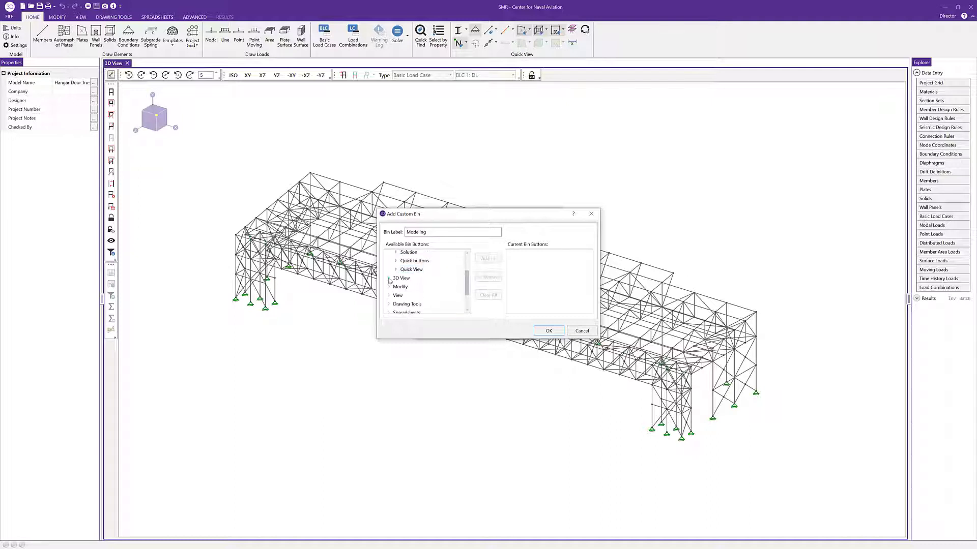
click(389, 278)
scroll(390, 282, down, 5)
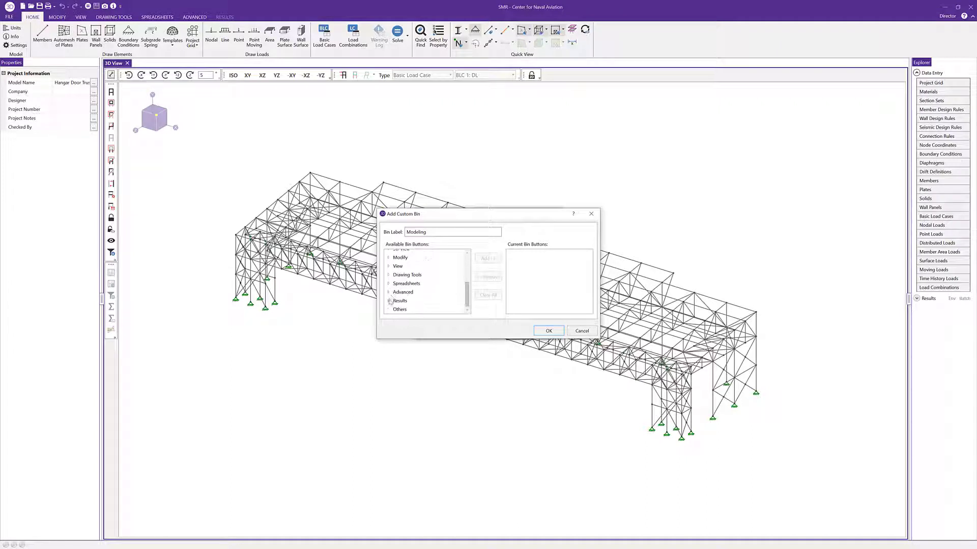
click(388, 285)
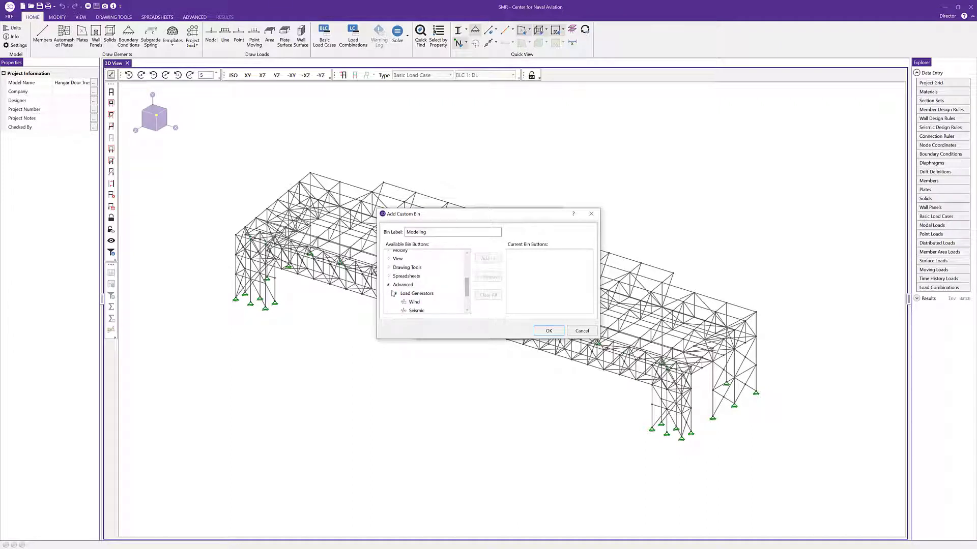
click(389, 276)
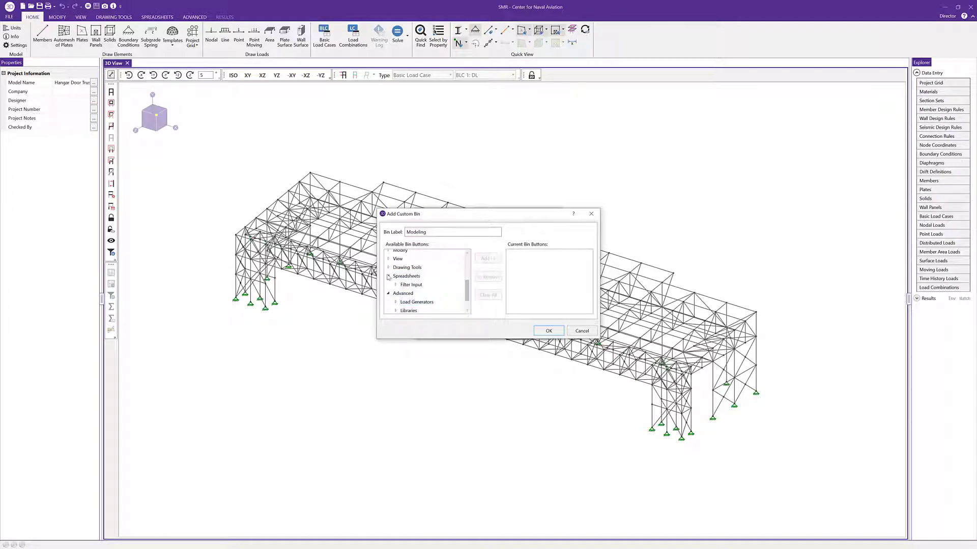
click(388, 276)
click(388, 268)
click(388, 268)
click(388, 284)
scroll(404, 301, up, 3)
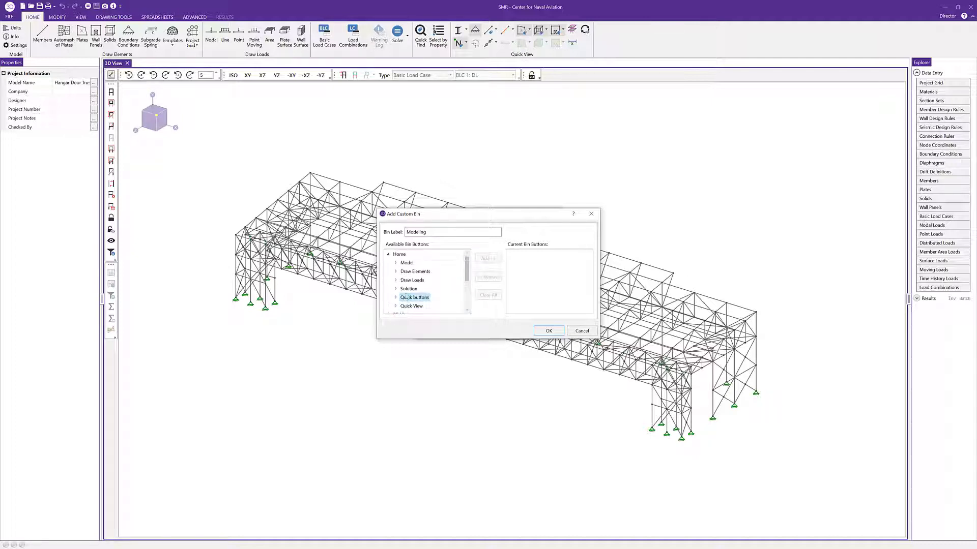
click(396, 263)
click(397, 263)
Add the Members, Plates, Wall Panels, Boundary Conditions and Project Grid commands from Draw Elements to the Modeling bin
click(396, 272)
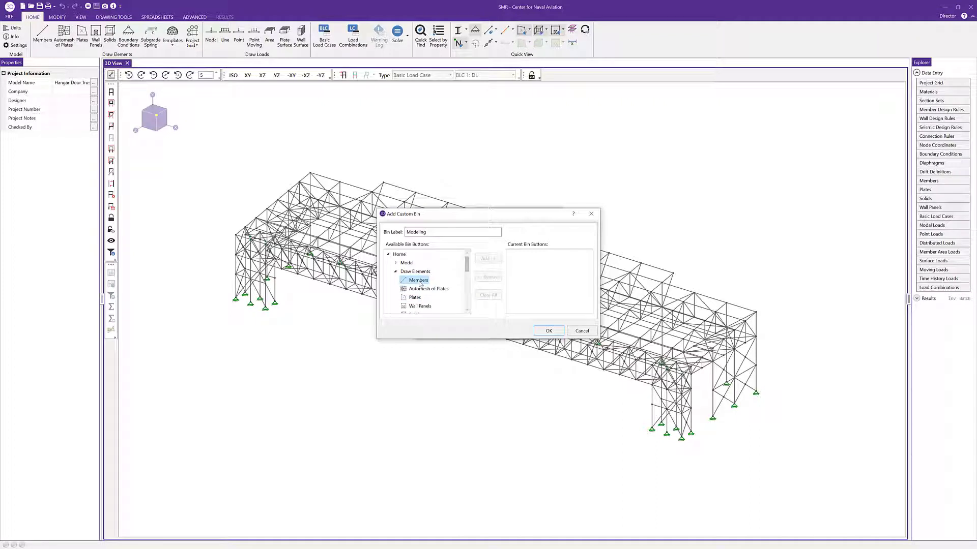
click(419, 281)
click(487, 259)
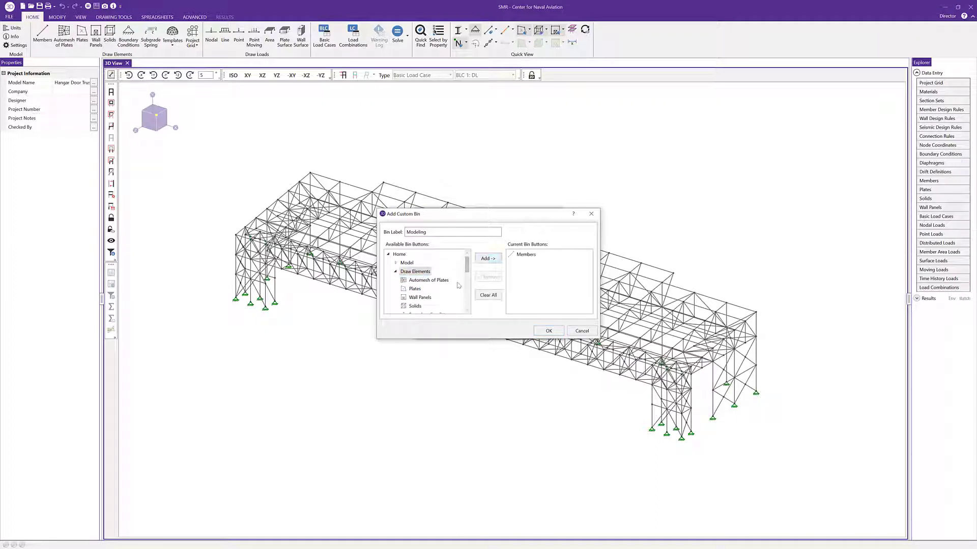
double_click(415, 289)
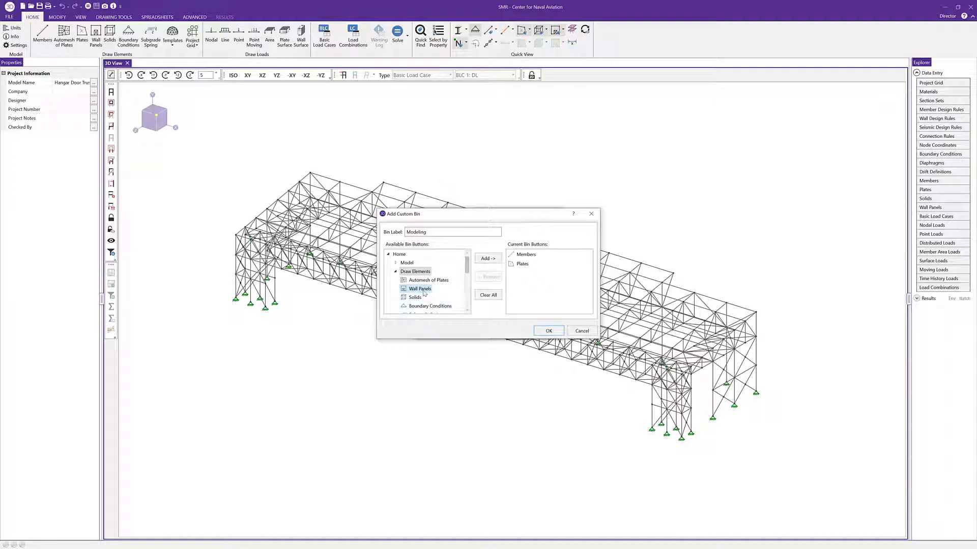
double_click(424, 289)
double_click(425, 297)
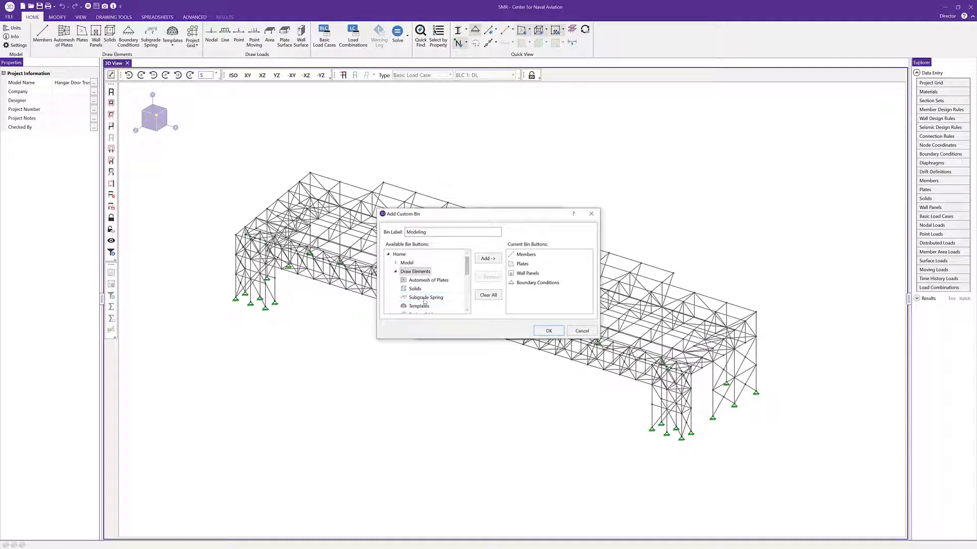
scroll(428, 303, down, 1)
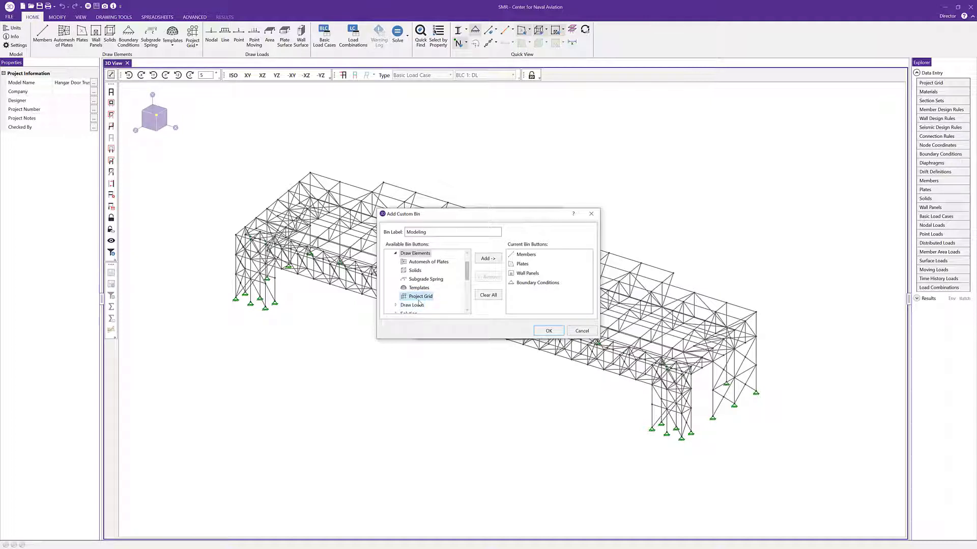
double_click(419, 299)
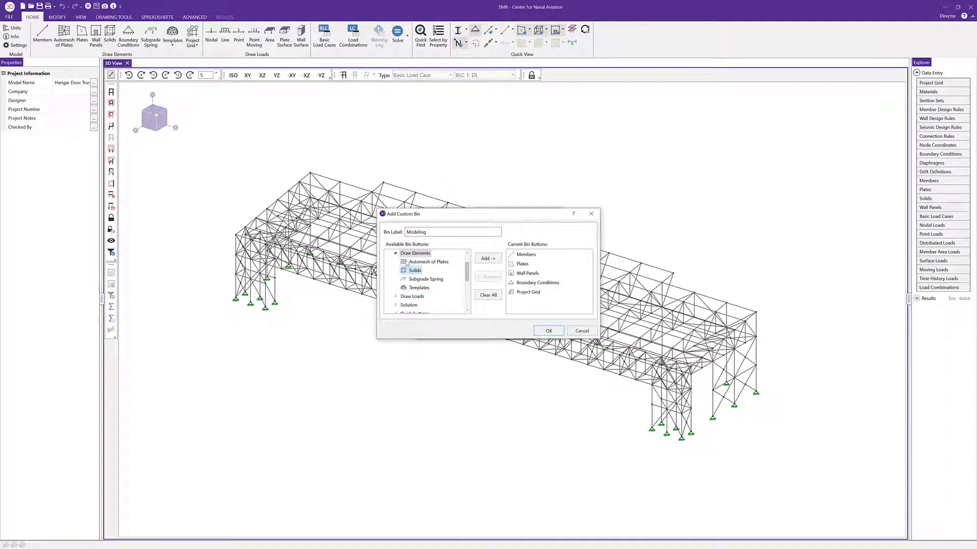
Add the Display Grid command from Drawing Tools to the Modeling bin and save the bin
click(397, 255)
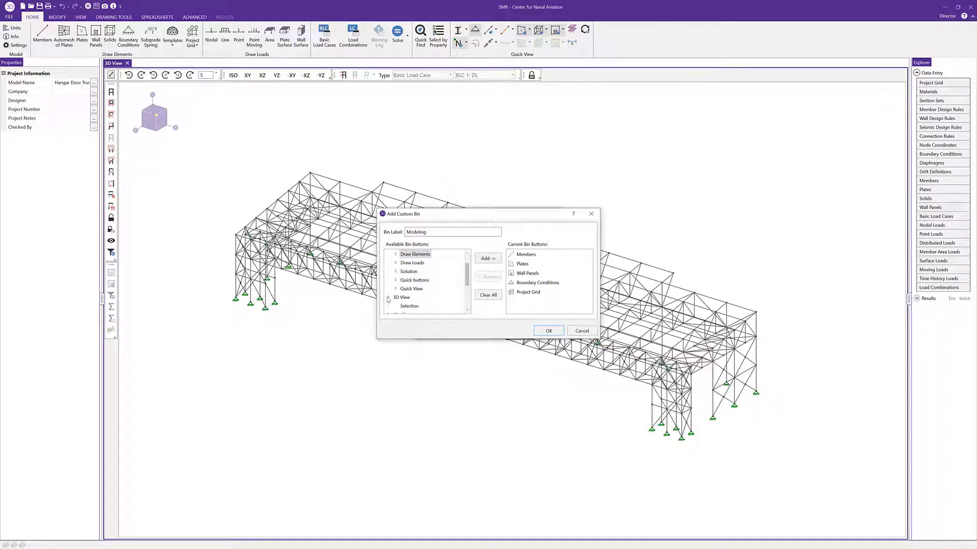
click(389, 298)
click(388, 297)
scroll(390, 300, down, 5)
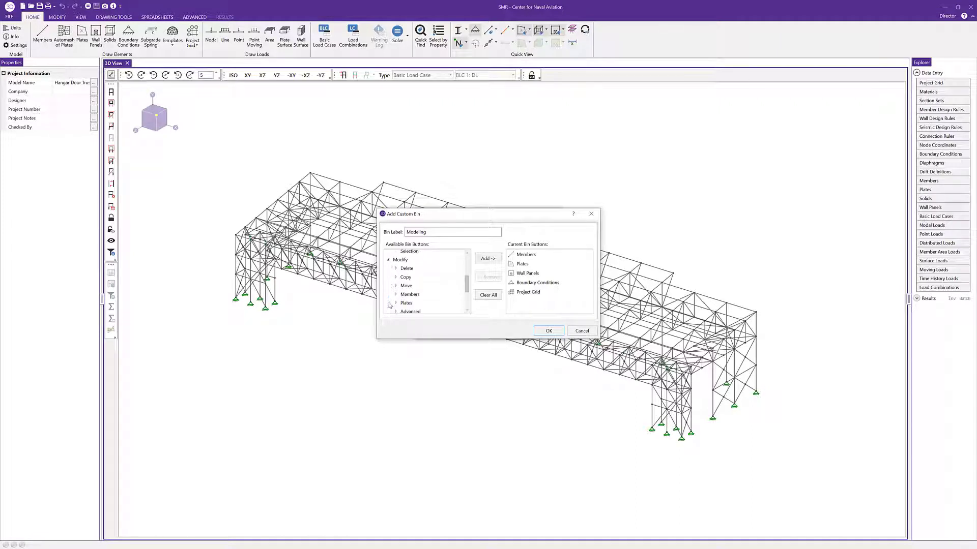
click(388, 274)
click(396, 282)
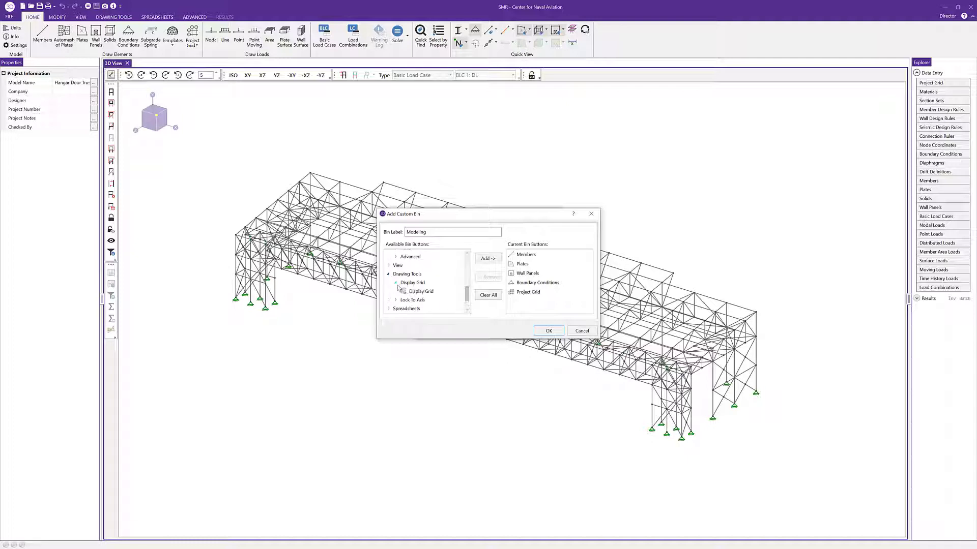
click(419, 291)
double_click(420, 292)
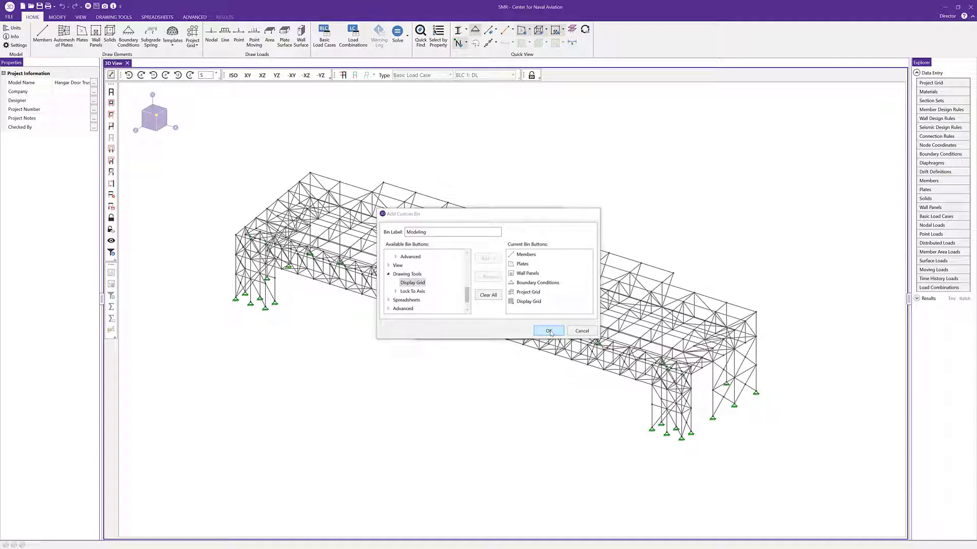
click(548, 332)
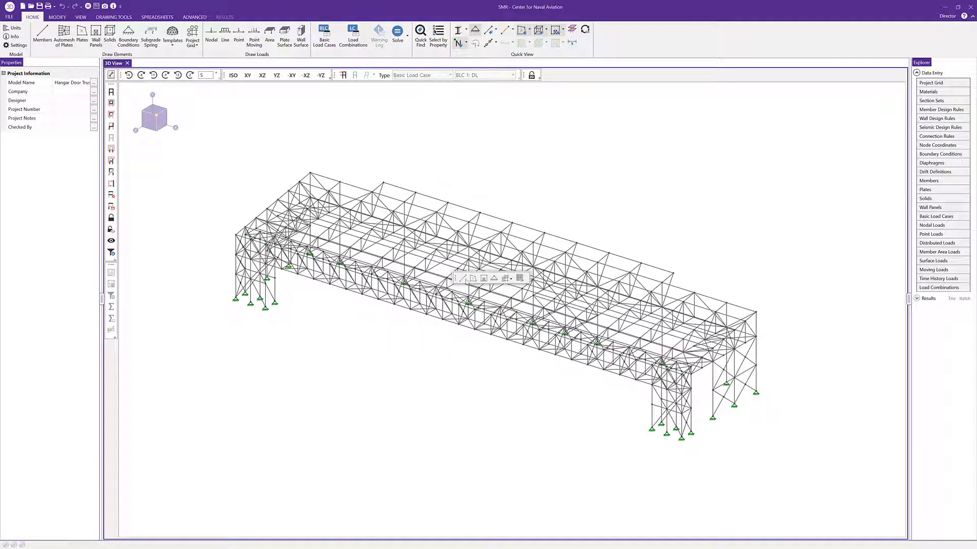
Try the floating Modeling bin in a separate row and the vertical toolbar, and dock it beside the 2D Lock Bin
drag(457, 279, 545, 75)
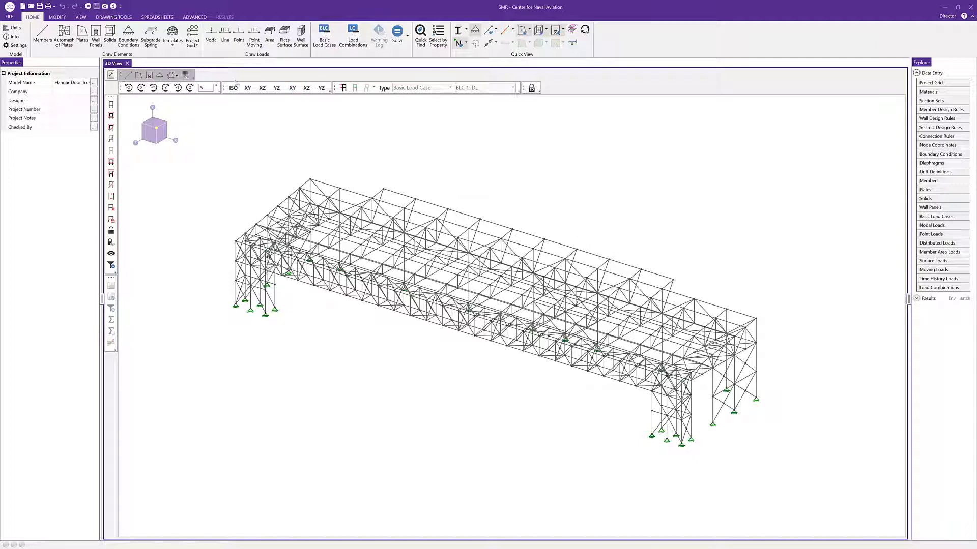
drag(235, 82, 122, 75)
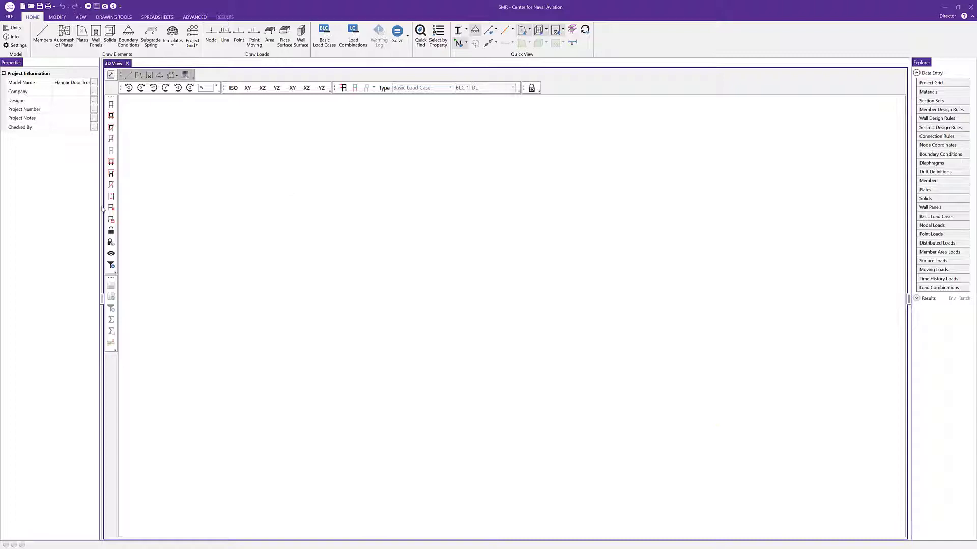
drag(102, 208, 112, 379)
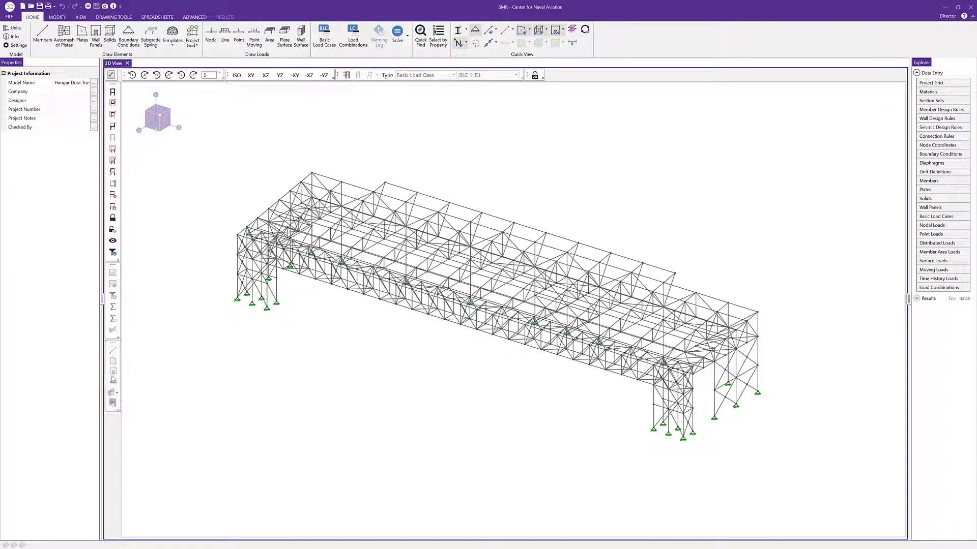
drag(113, 344, 541, 75)
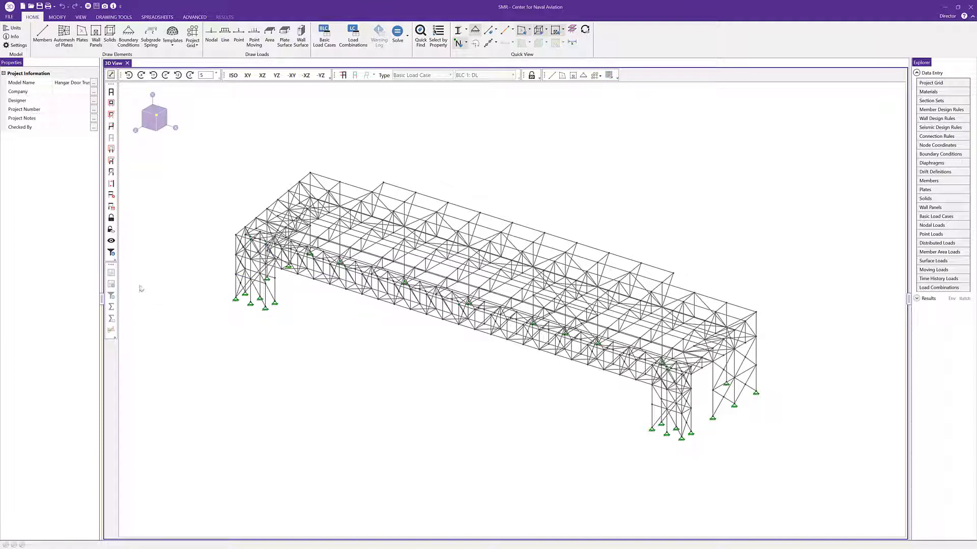
Check the Modeling bin's entry and its available management options in the Bin Library, and close the library
click(111, 75)
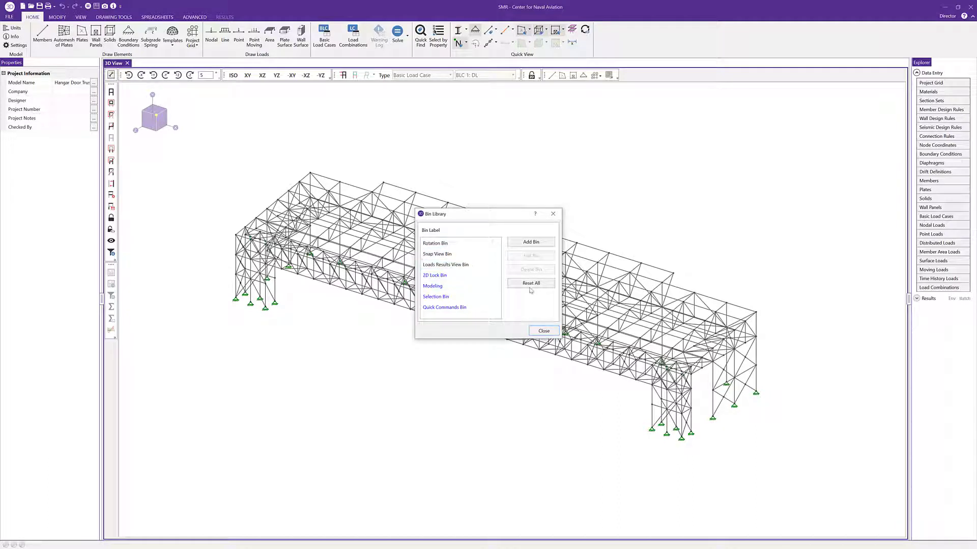
click(462, 285)
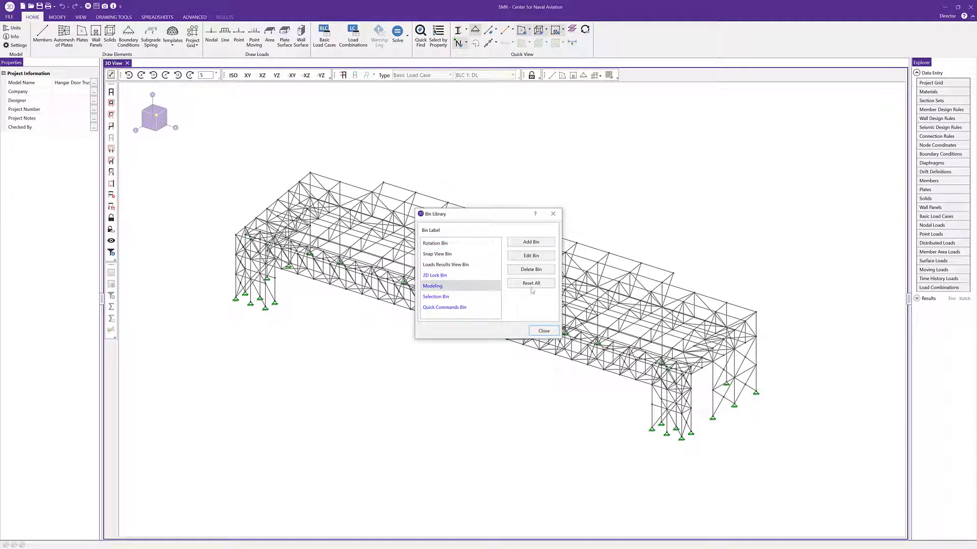
click(553, 214)
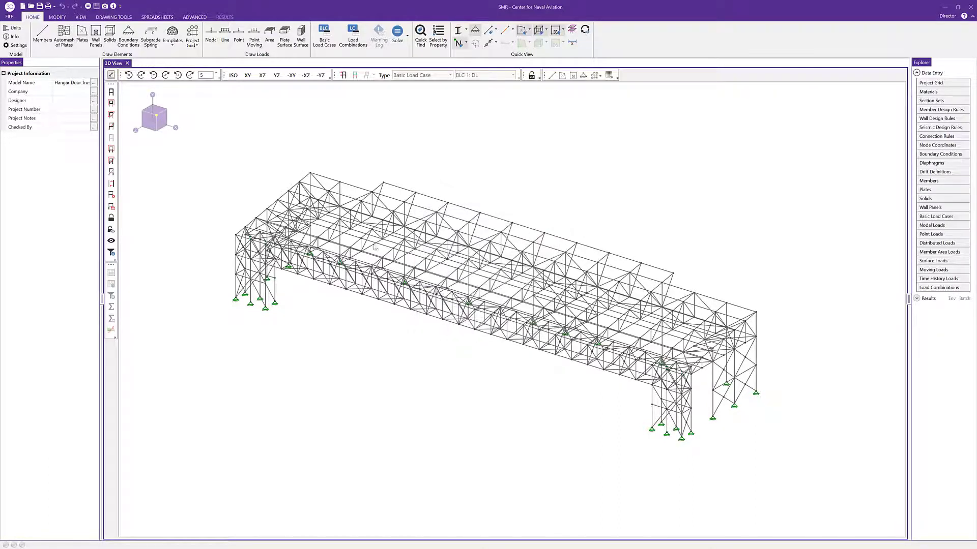
Add the Quick Find command from Quick buttons to the Selection Bin, save the bin, and try the command from it
click(119, 270)
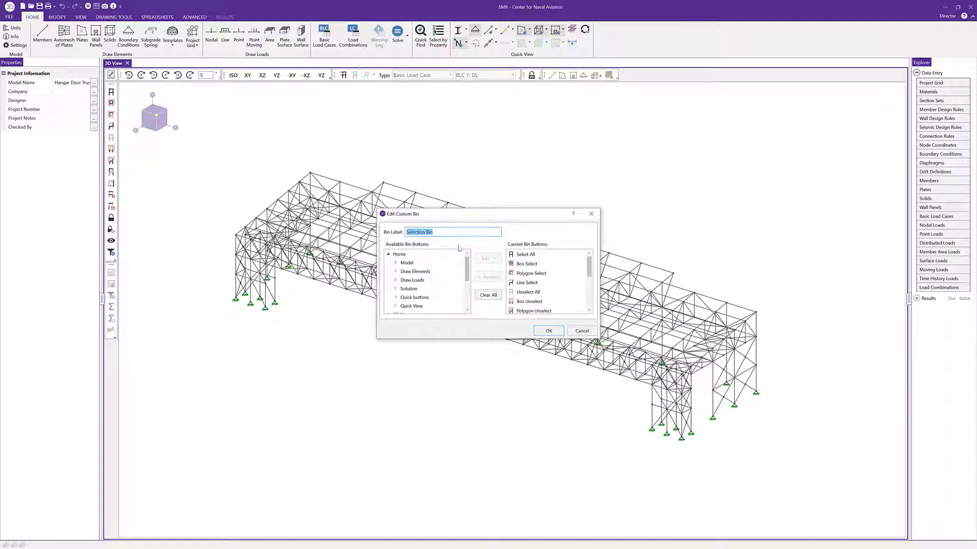
click(532, 273)
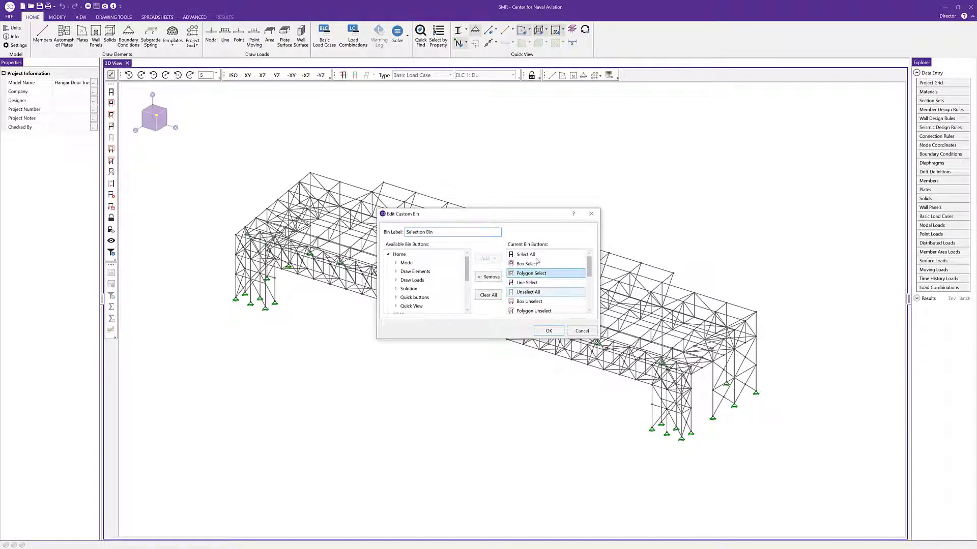
scroll(463, 271, down, 1)
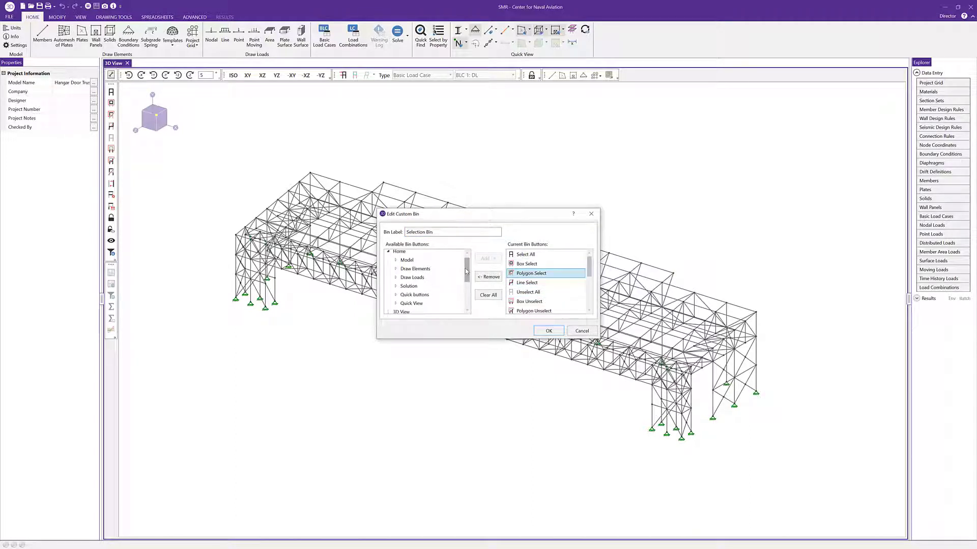
click(397, 277)
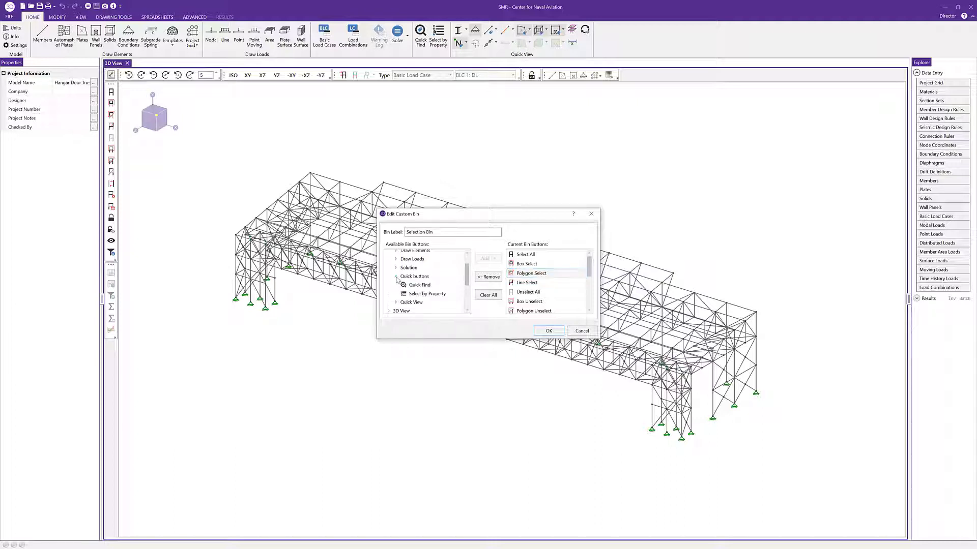
click(419, 286)
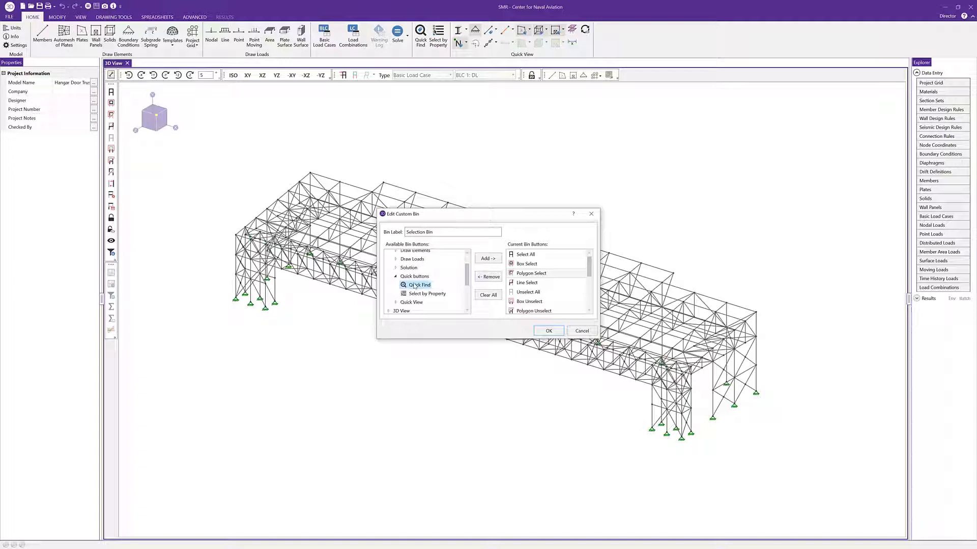
click(488, 259)
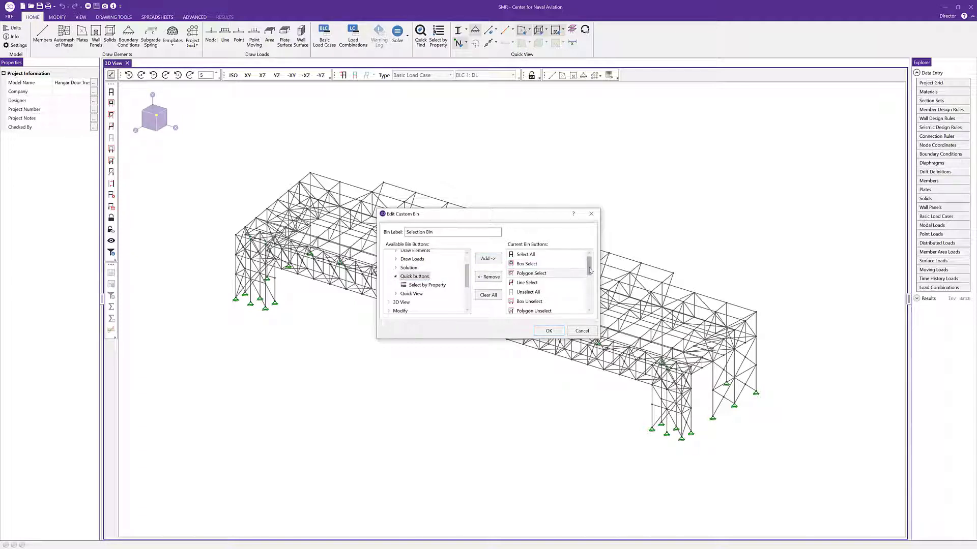
drag(590, 271, 590, 305)
click(548, 331)
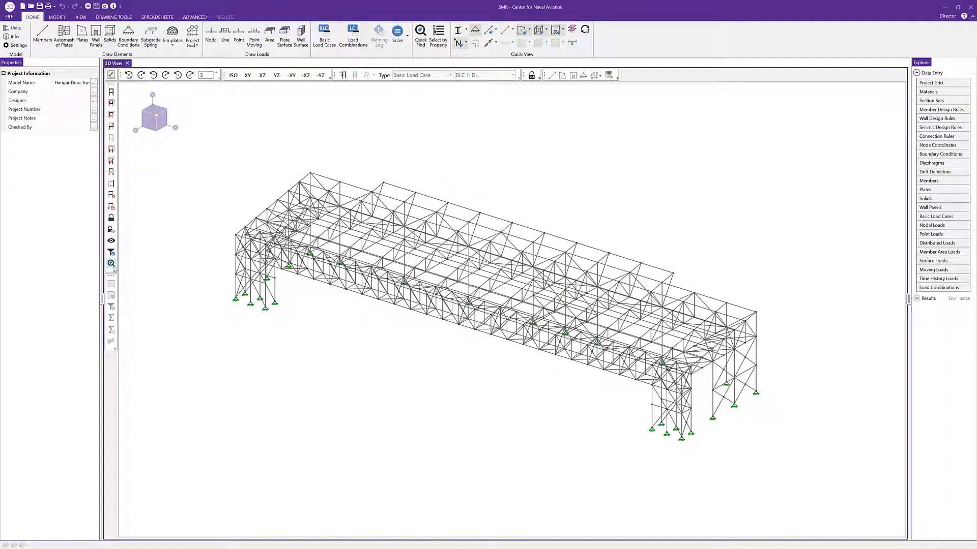
click(112, 264)
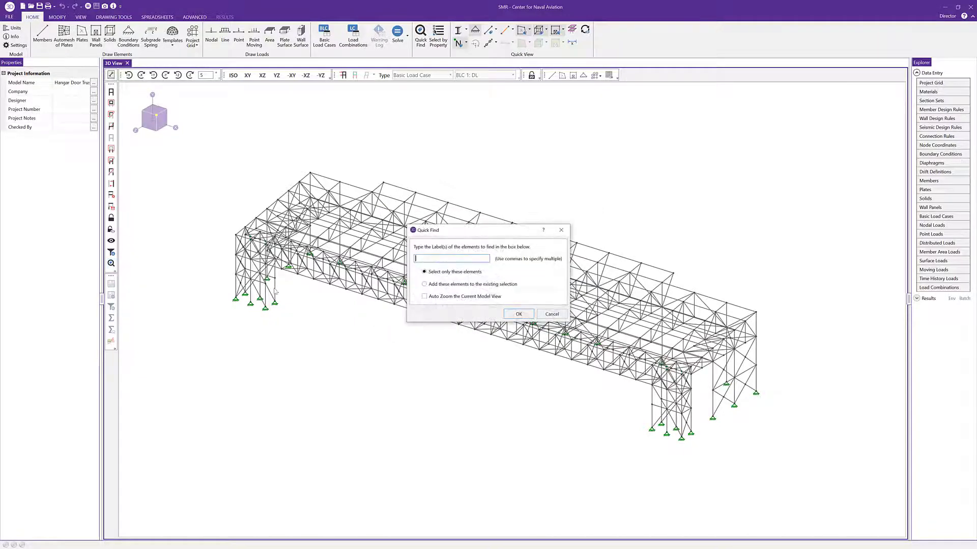
click(562, 230)
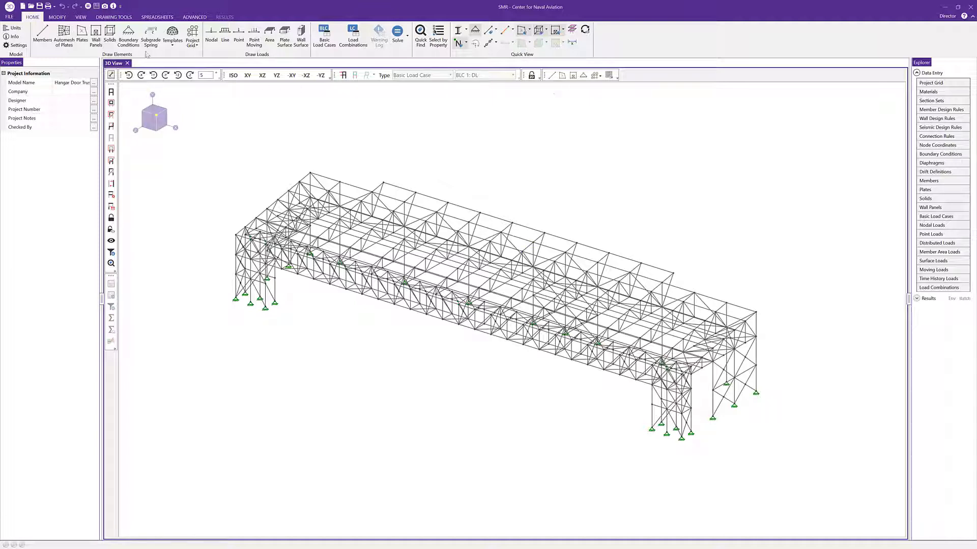
Open the advanced application settings and check the available interface layout templates
click(6, 17)
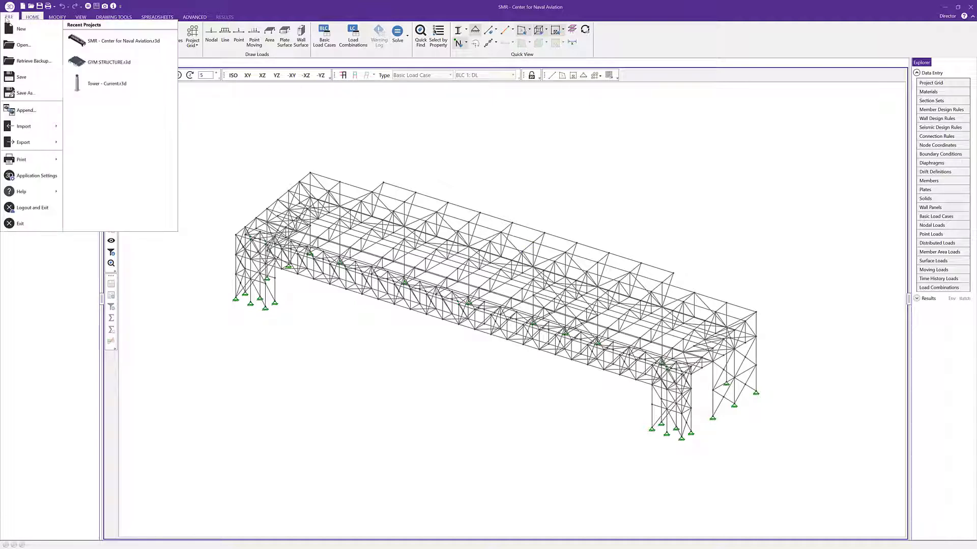
click(31, 176)
click(548, 331)
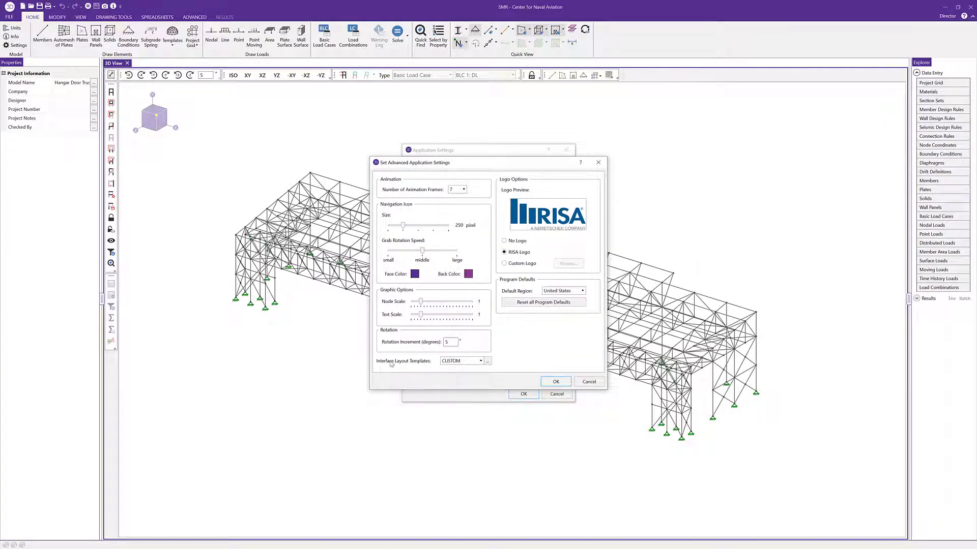
click(480, 362)
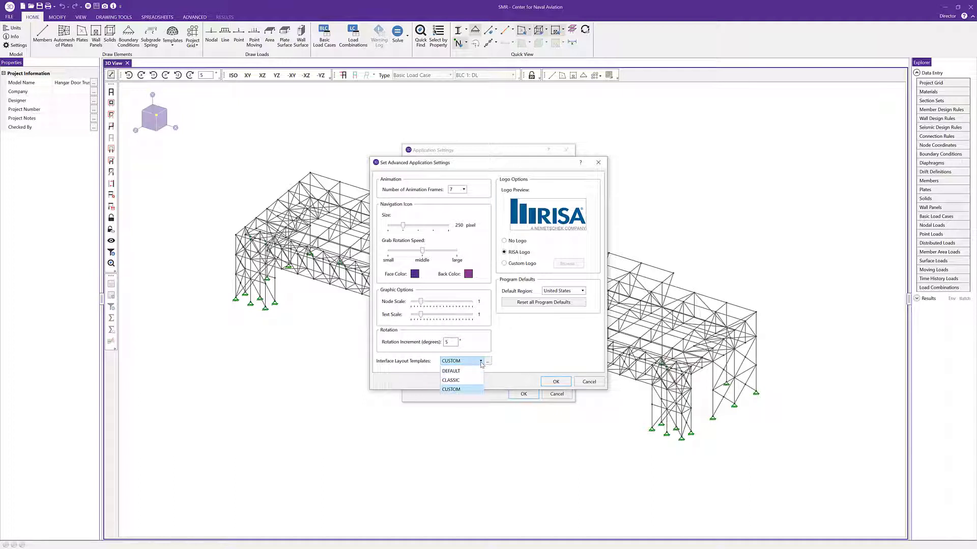
click(465, 361)
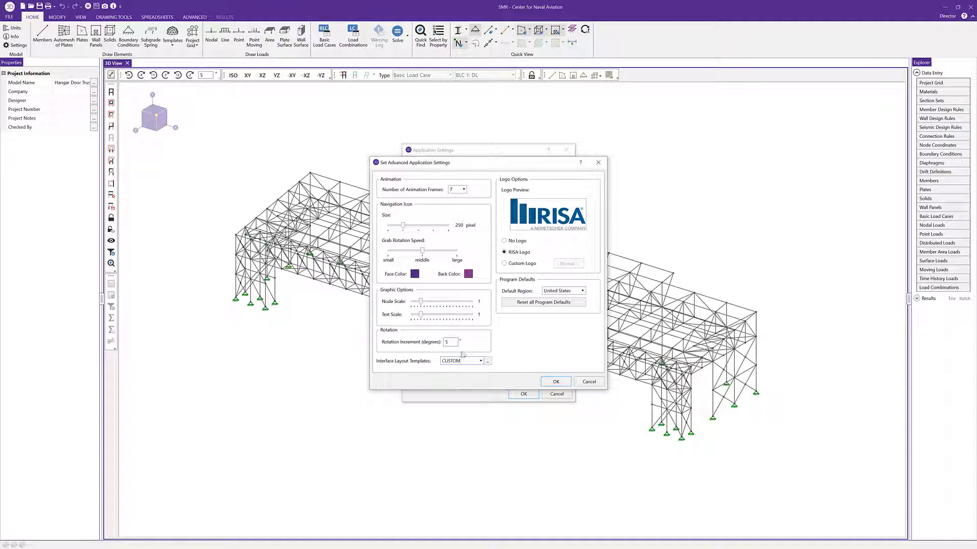
View the custom tool layouts and the description entry for saving the current layout, and close both without saving
click(487, 362)
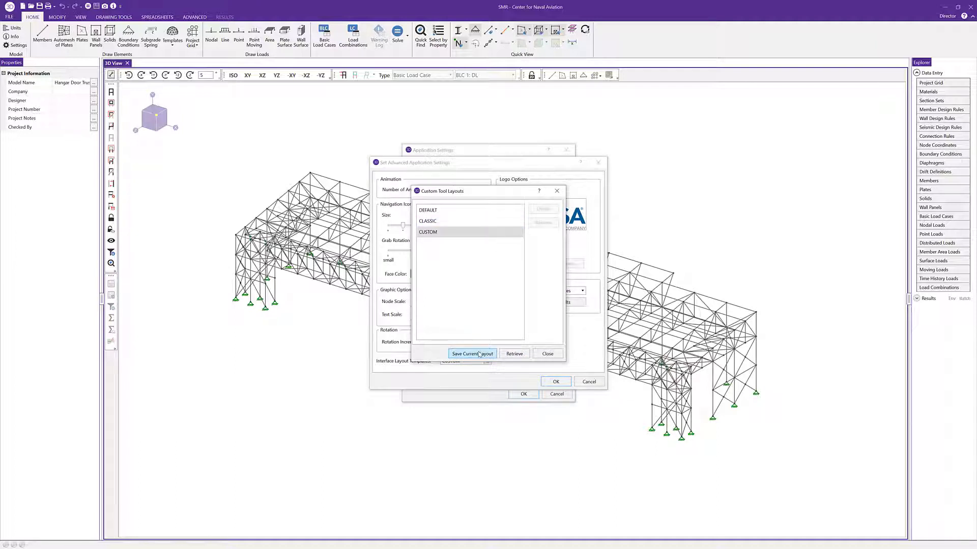
click(479, 354)
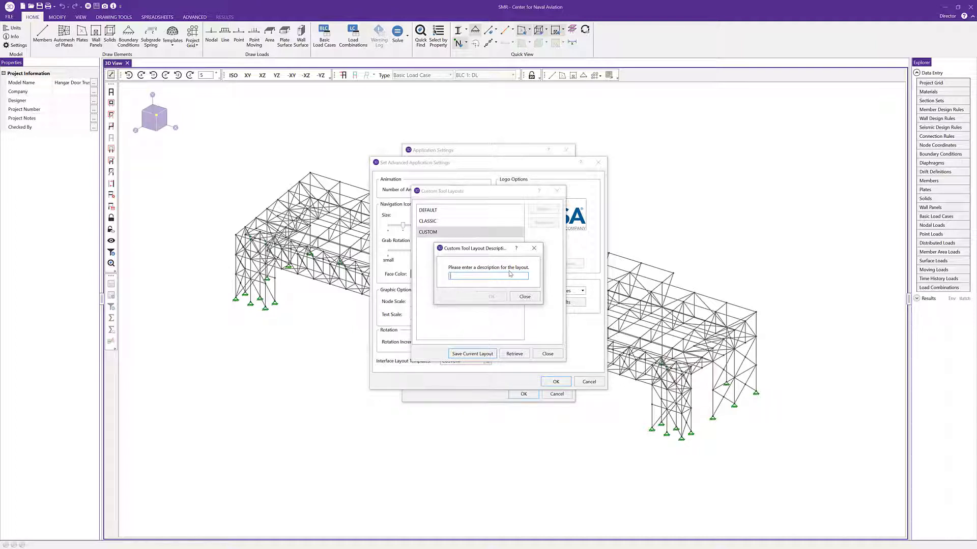
click(524, 296)
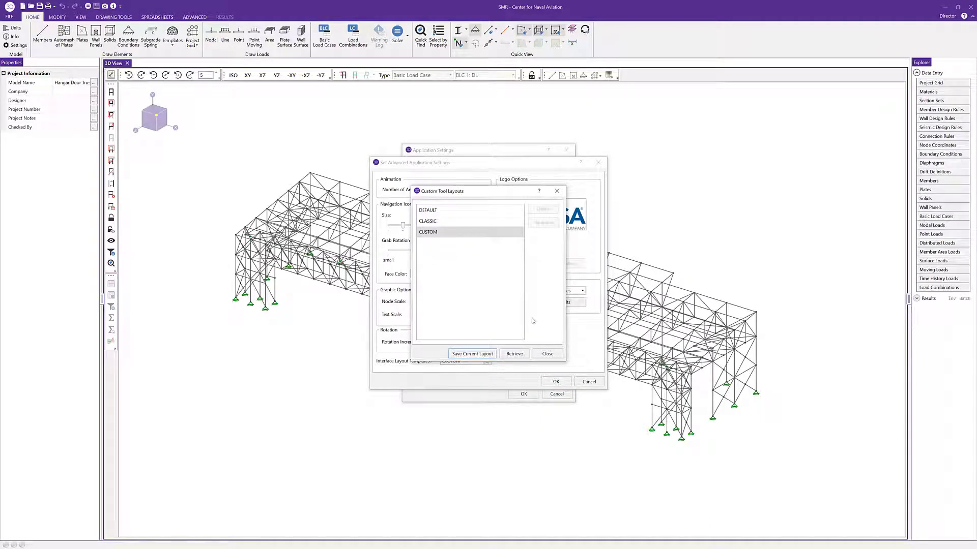
click(547, 354)
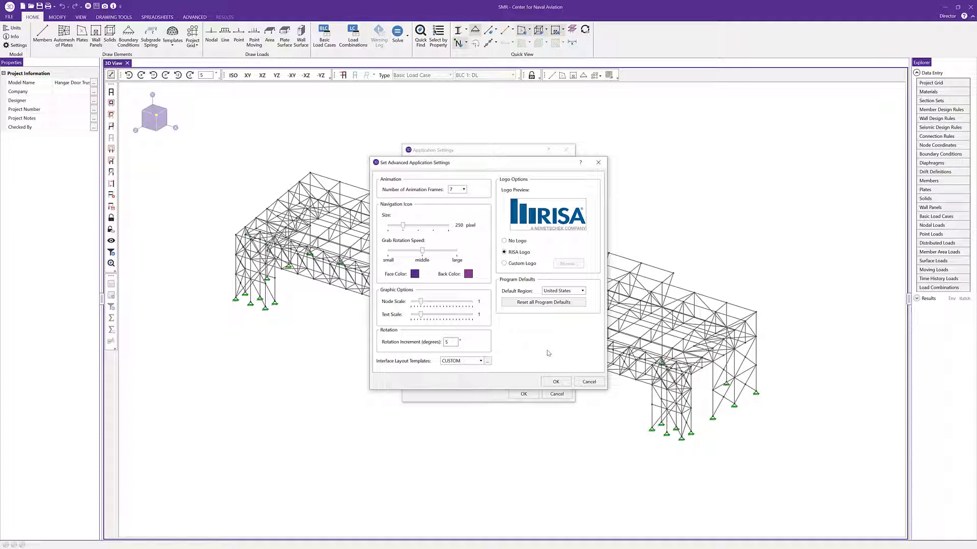
Apply the CLASSIC interface layout template, accept the application settings, and collapse the ribbon
click(478, 361)
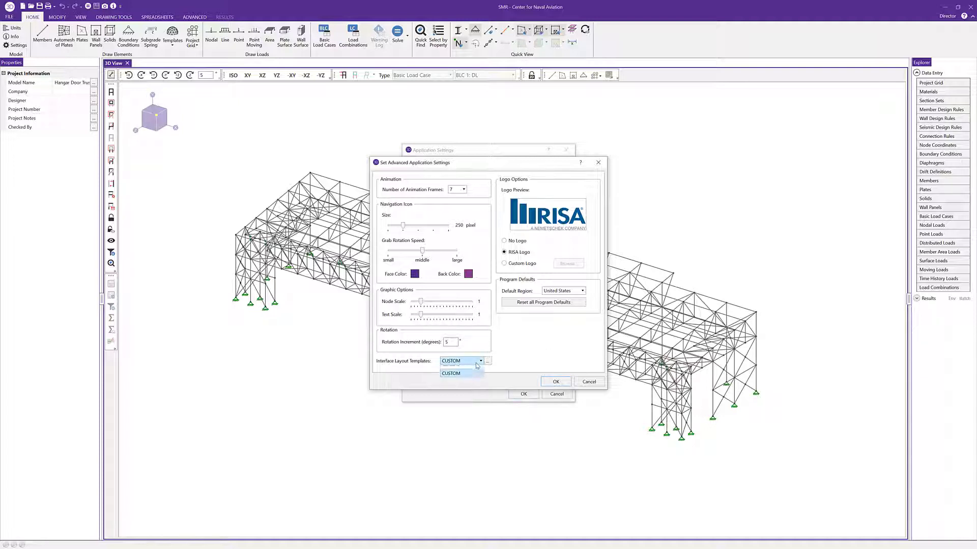
click(451, 380)
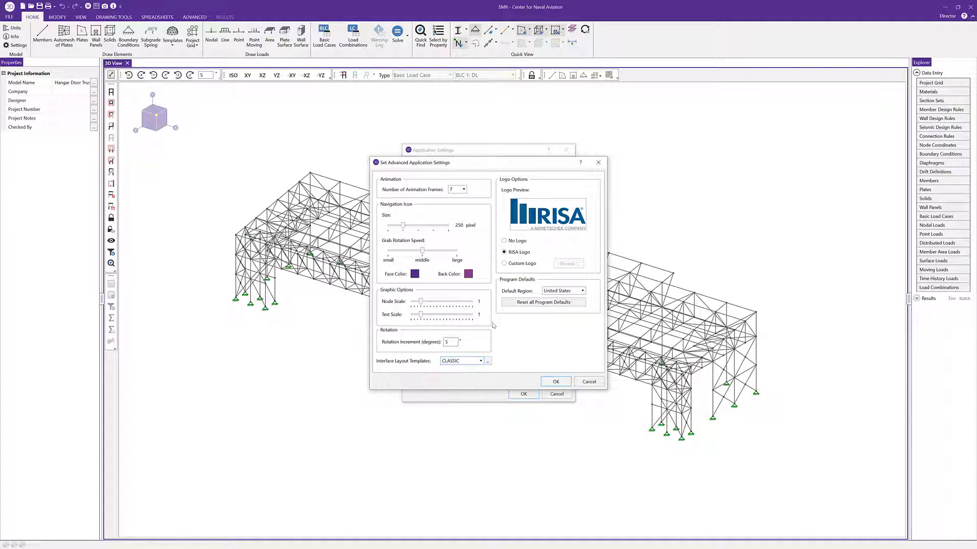
click(557, 382)
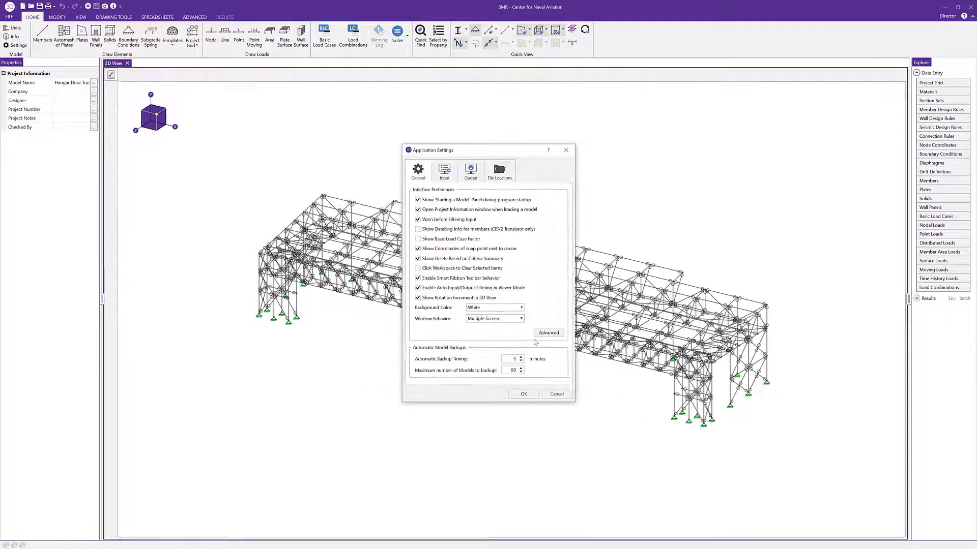
click(524, 394)
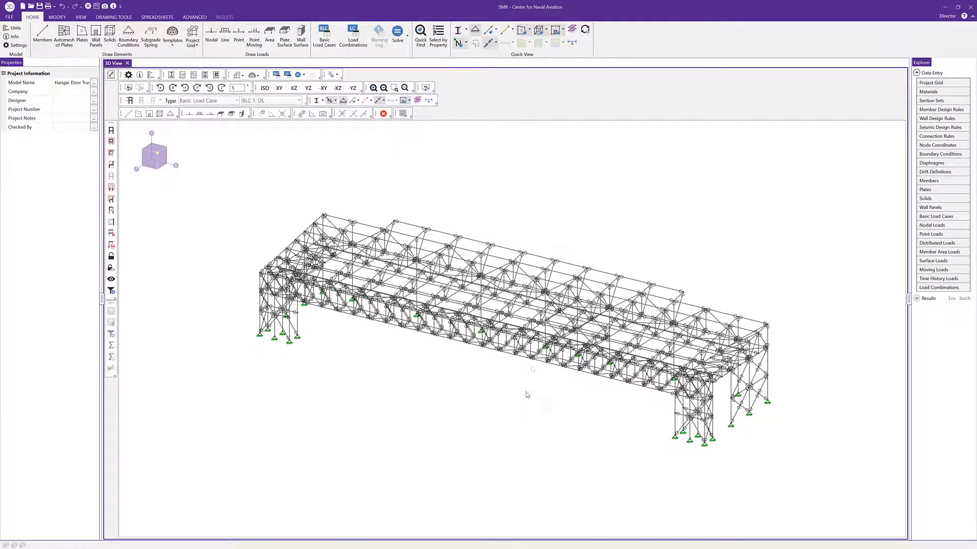
click(971, 18)
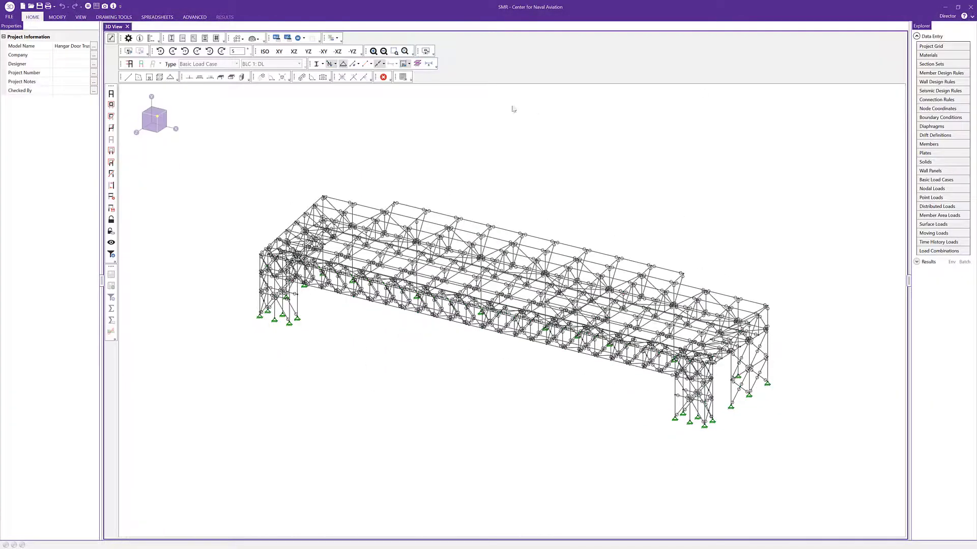